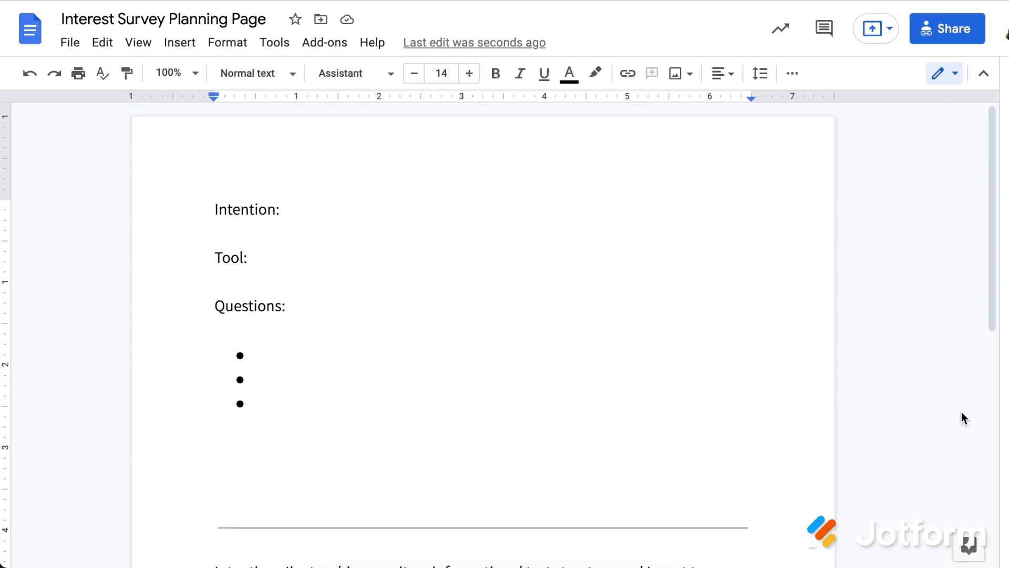
- Review the sample intention, tool and questions below the blank template in the interest survey planning document
key(Down)
scroll(955, 351, down, 2)
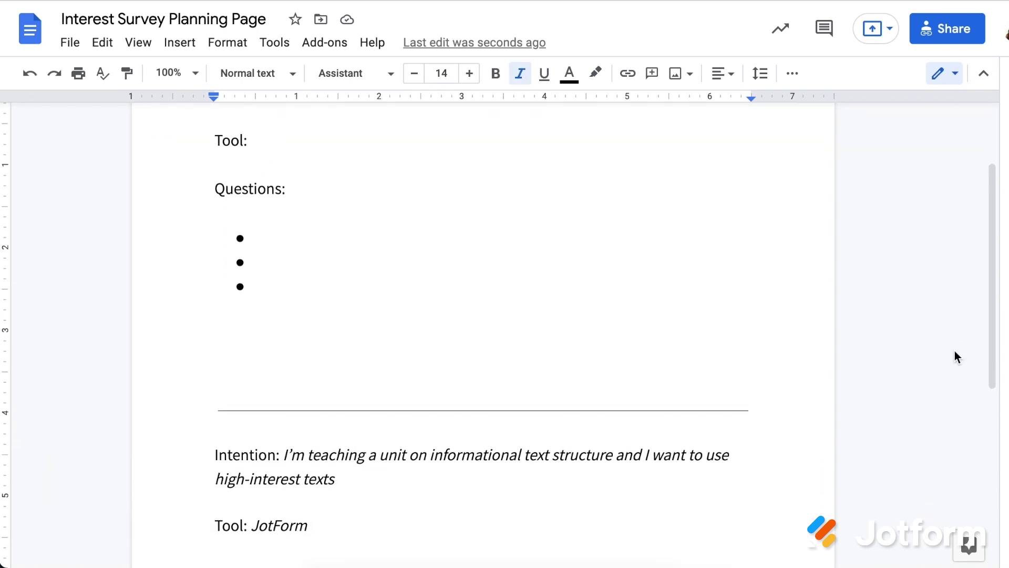
scroll(954, 352, down, 5)
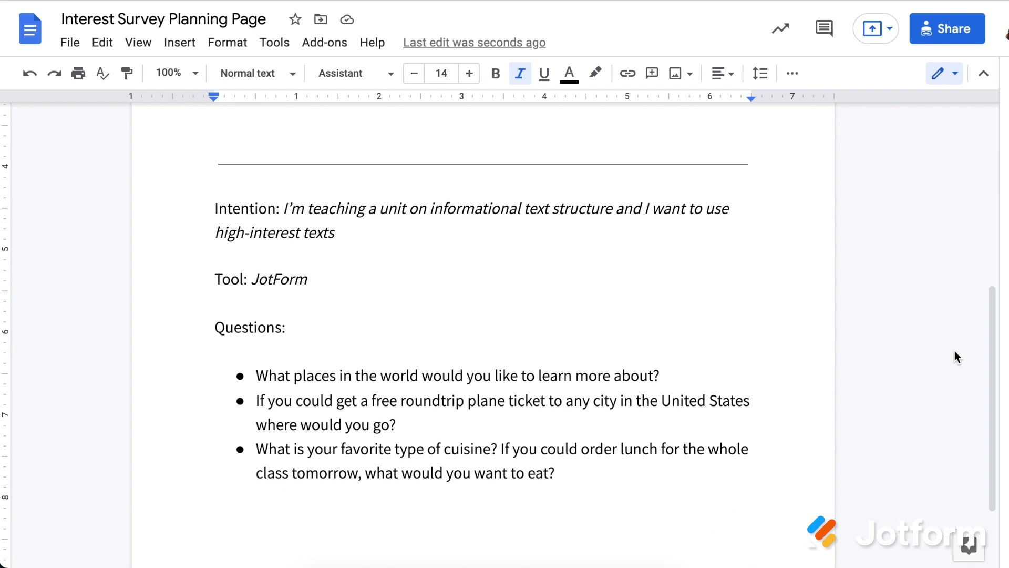
scroll(955, 351, down, 1)
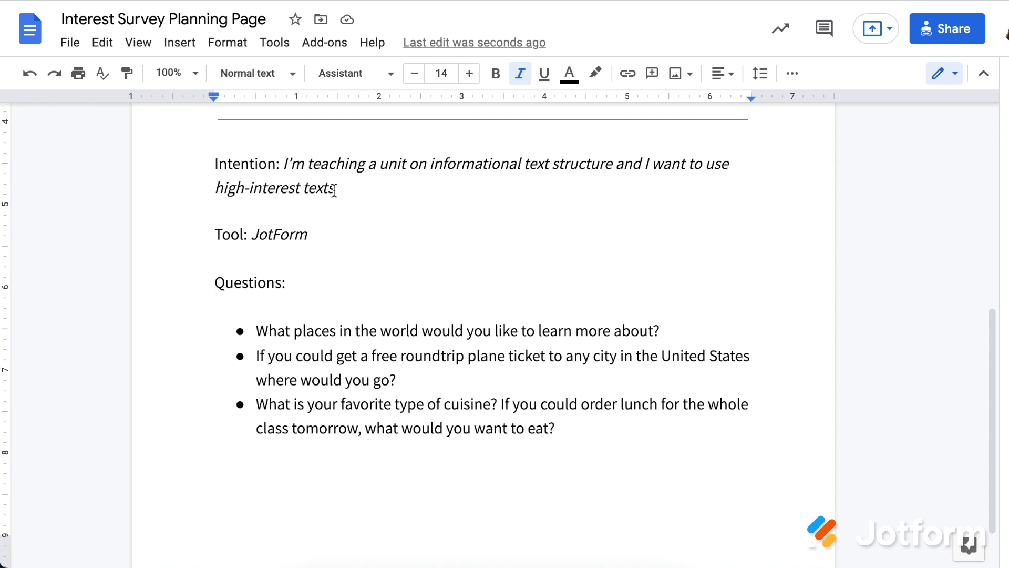
double_click(254, 237)
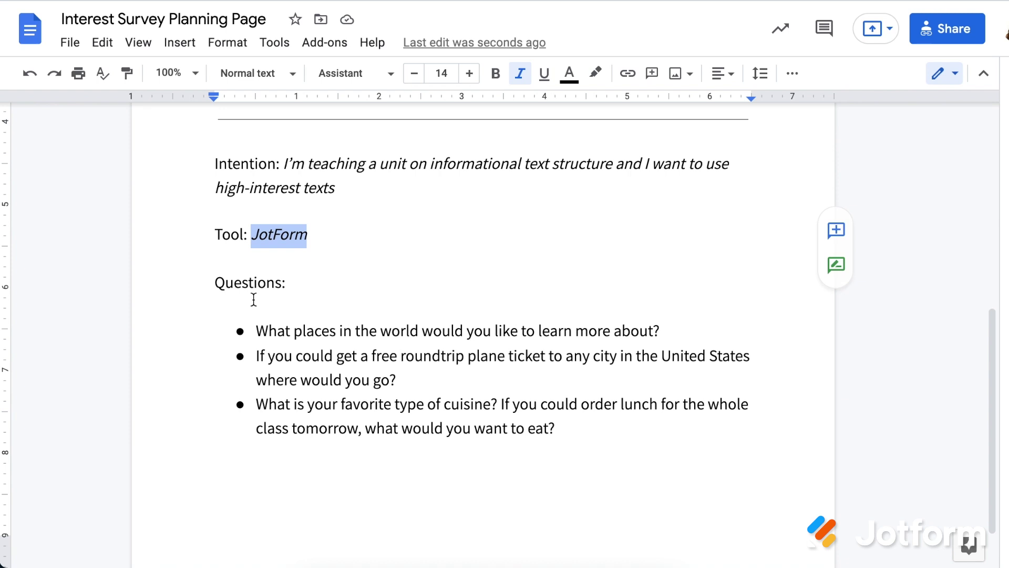
click(223, 285)
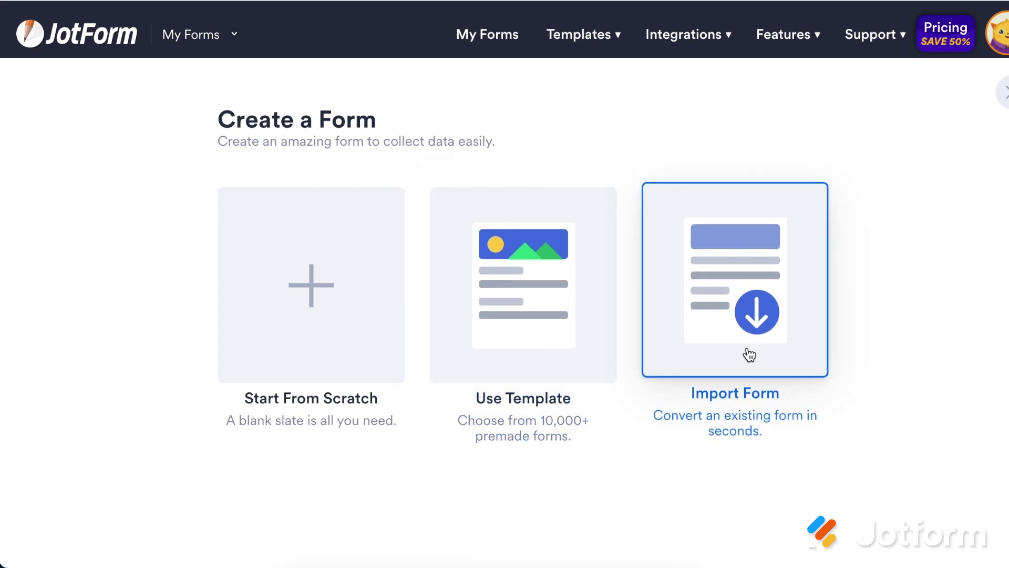
- Switch to JotForm and create a new form from scratch with the Classic Form layout
click(338, 242)
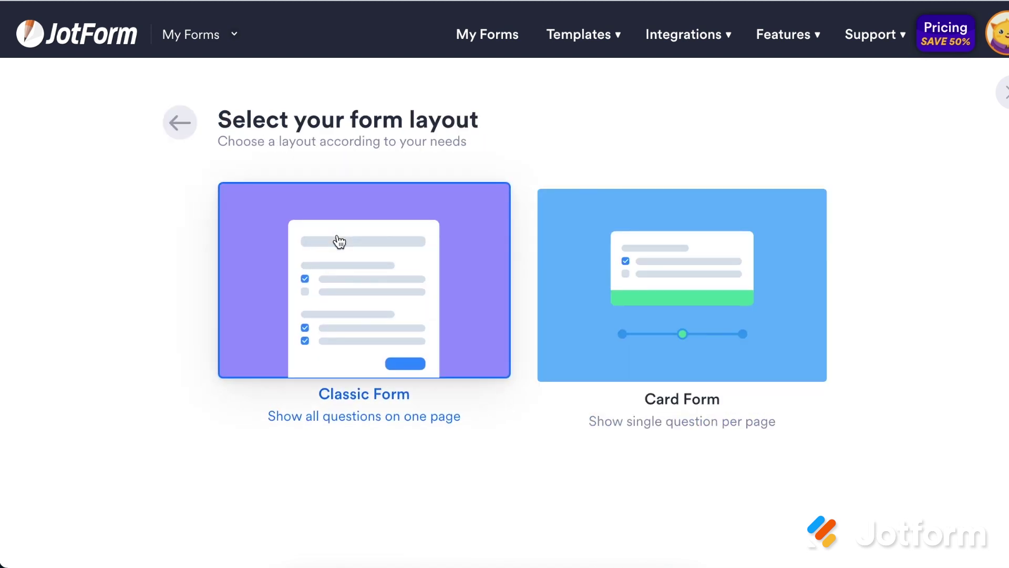
click(334, 305)
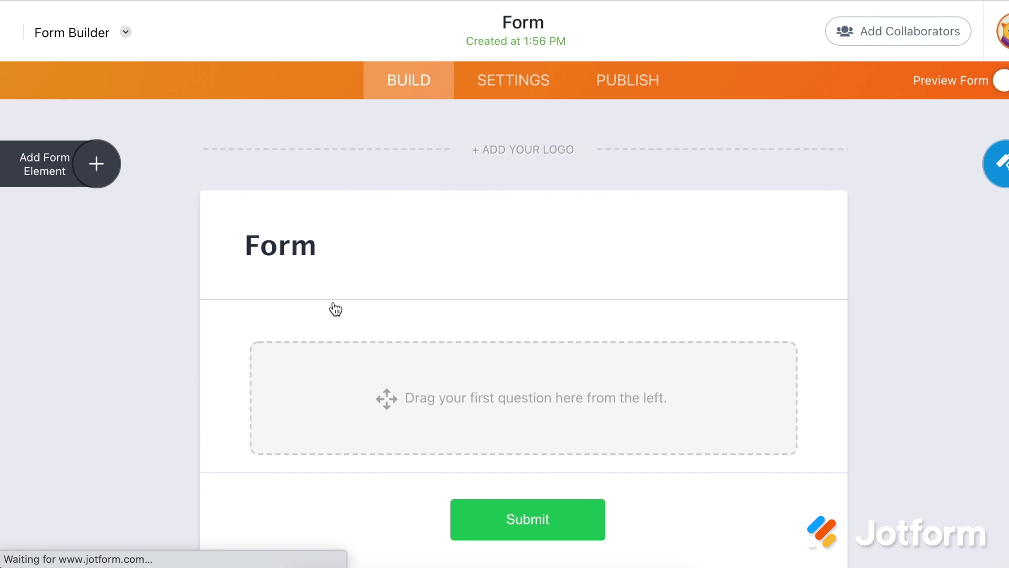
scroll(300, 243, down, 2)
scroll(298, 245, down, 1)
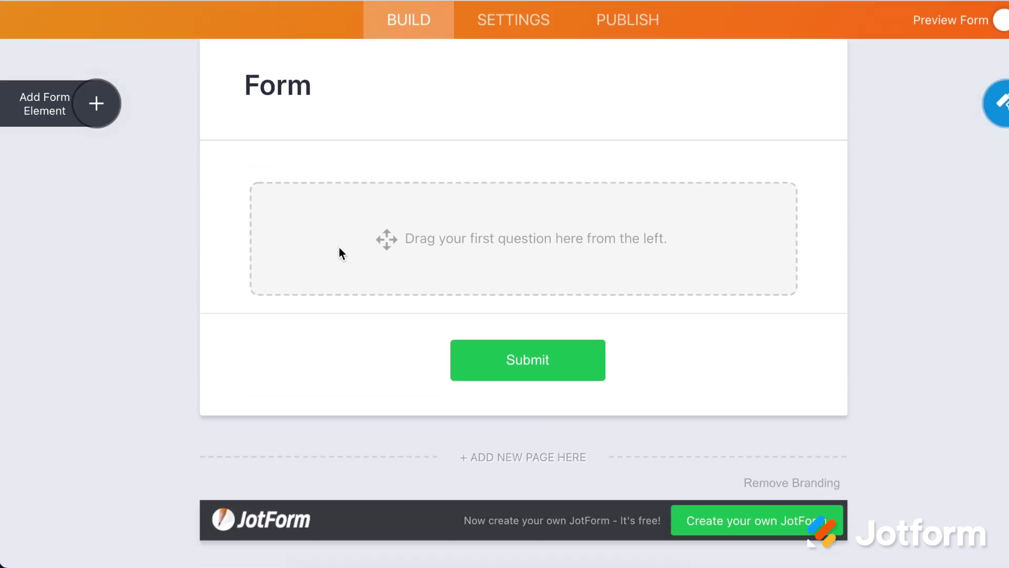
scroll(408, 257, up, 3)
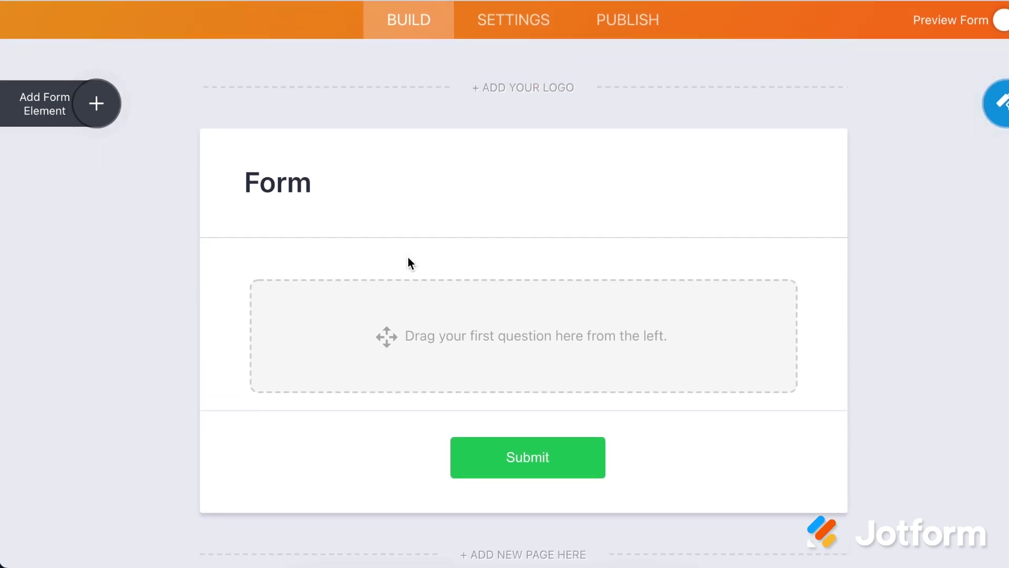
- Open the form elements list and examine the available basic, survey and page elements
click(91, 173)
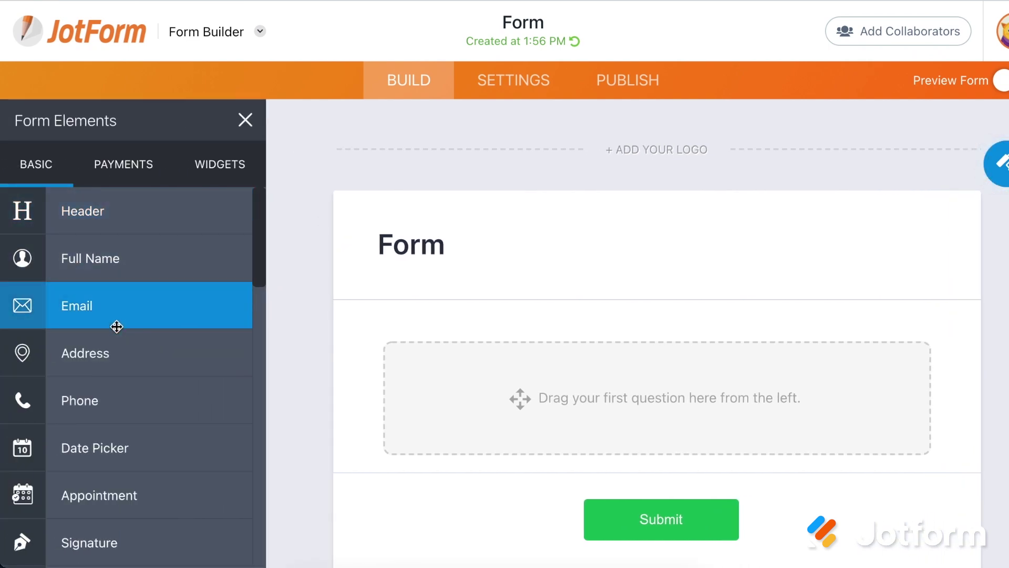
scroll(117, 350, down, 2)
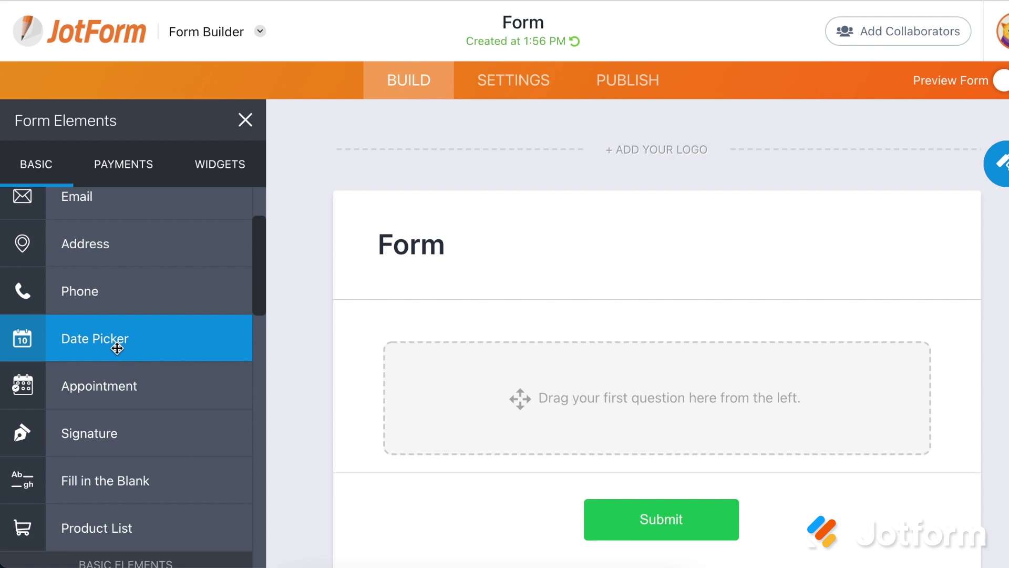
scroll(117, 348, down, 3)
scroll(118, 348, down, 3)
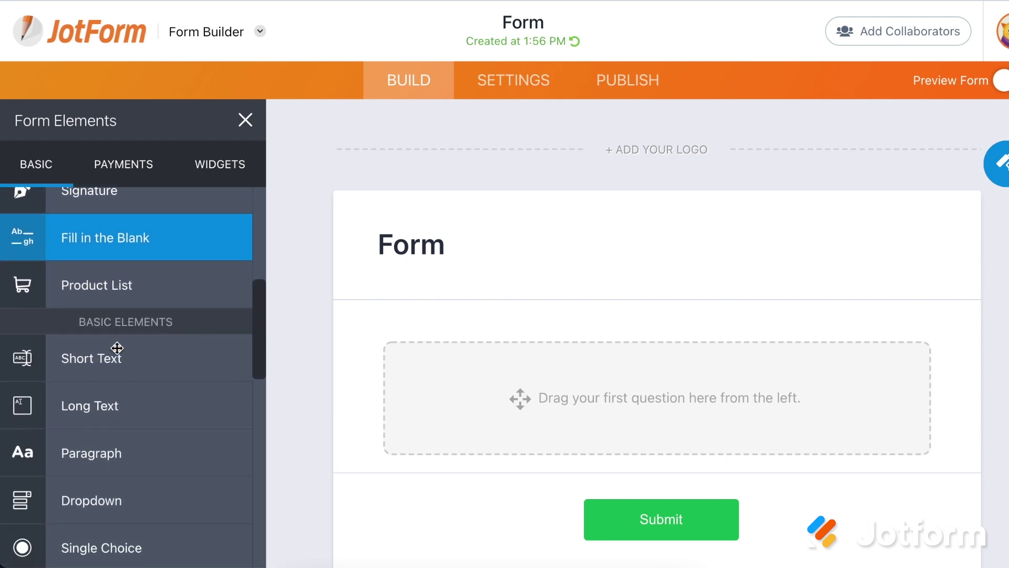
scroll(115, 367, down, 3)
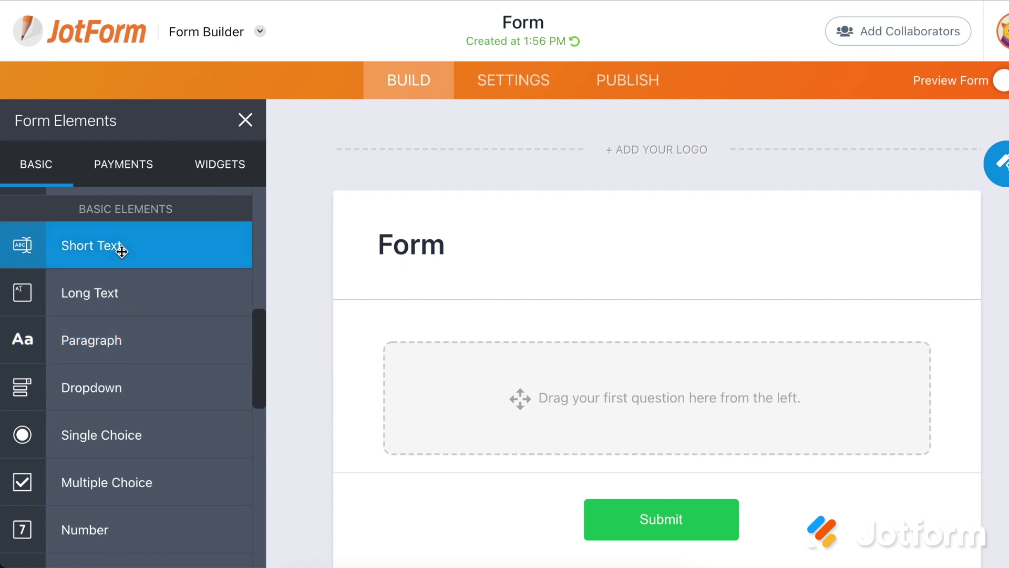
scroll(108, 355, down, 3)
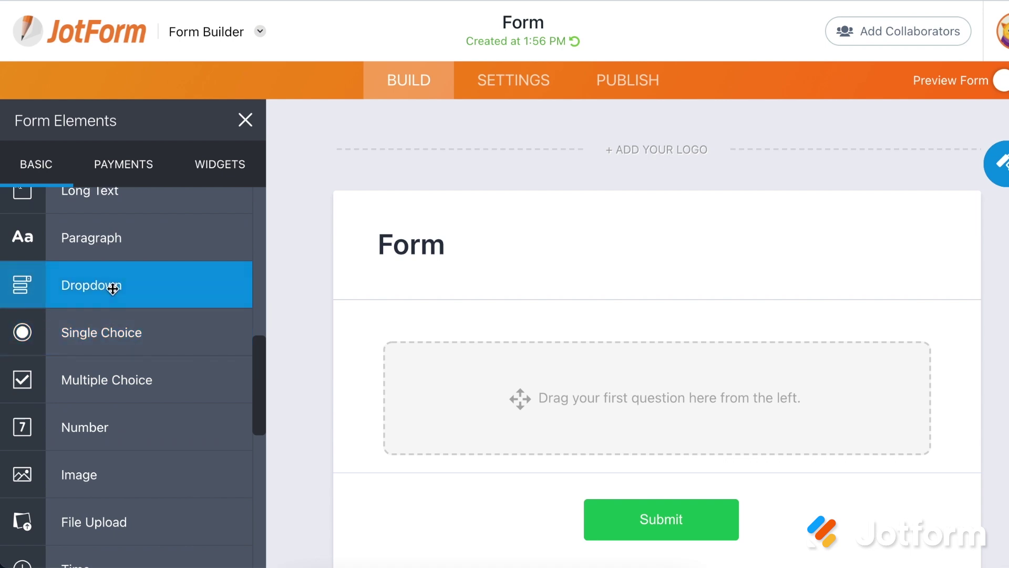
scroll(112, 289, down, 2)
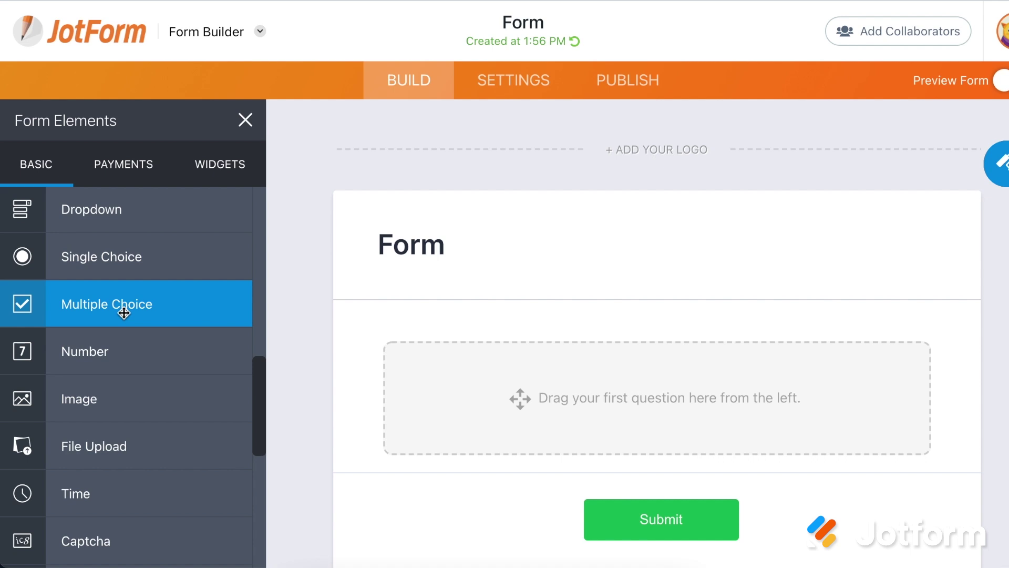
scroll(123, 312, down, 6)
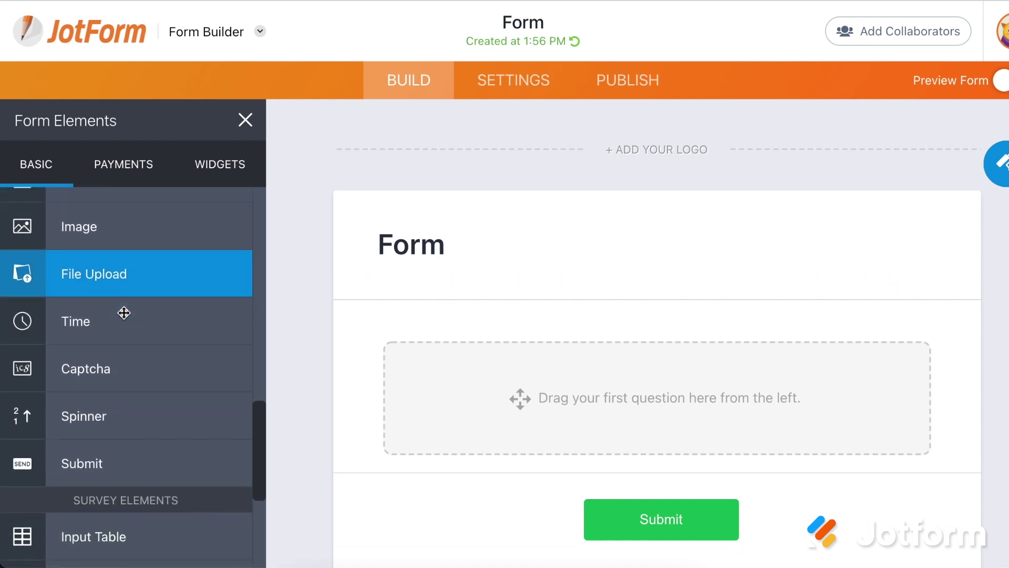
scroll(123, 312, down, 5)
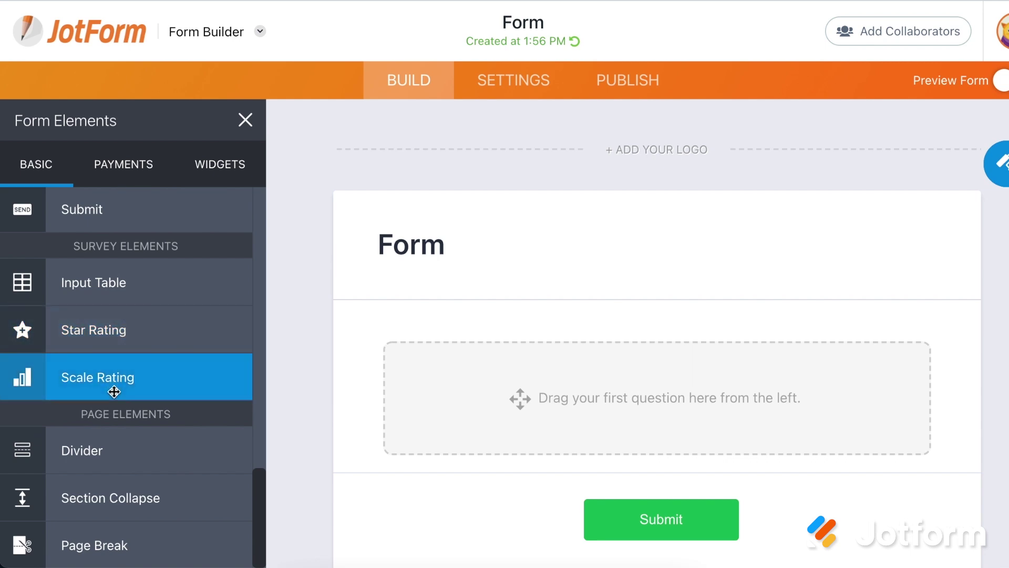
scroll(114, 392, up, 15)
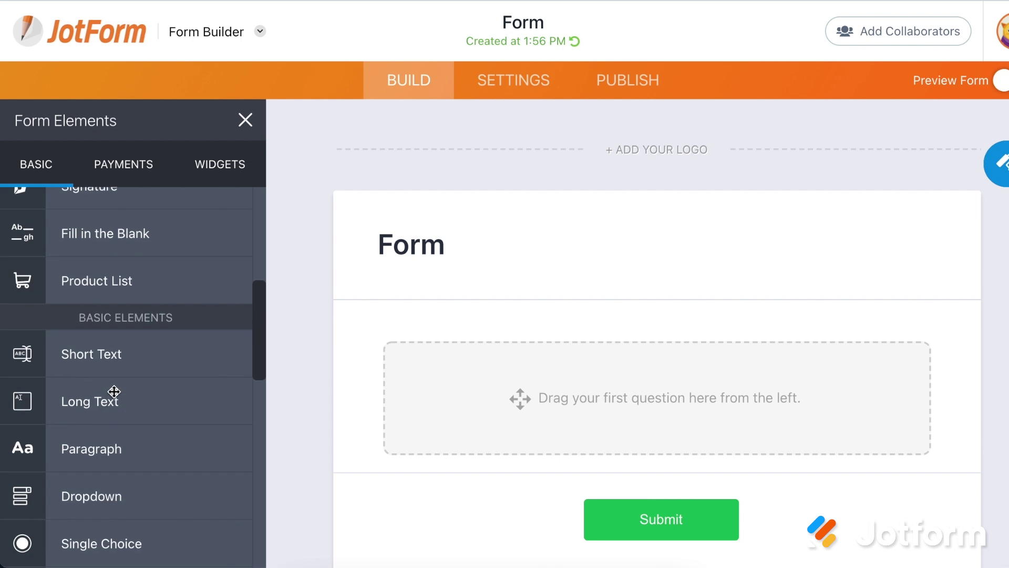
scroll(115, 392, up, 3)
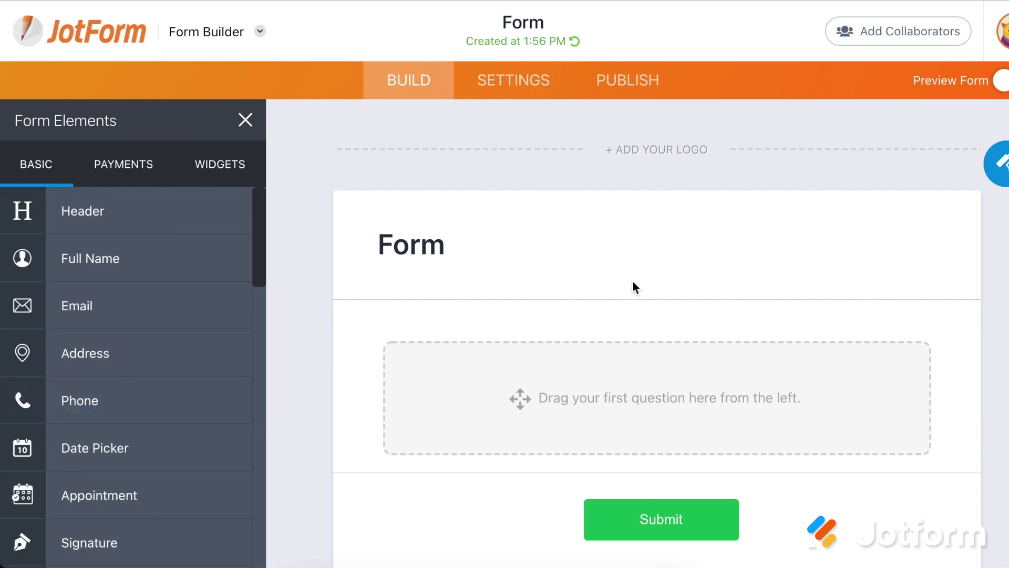
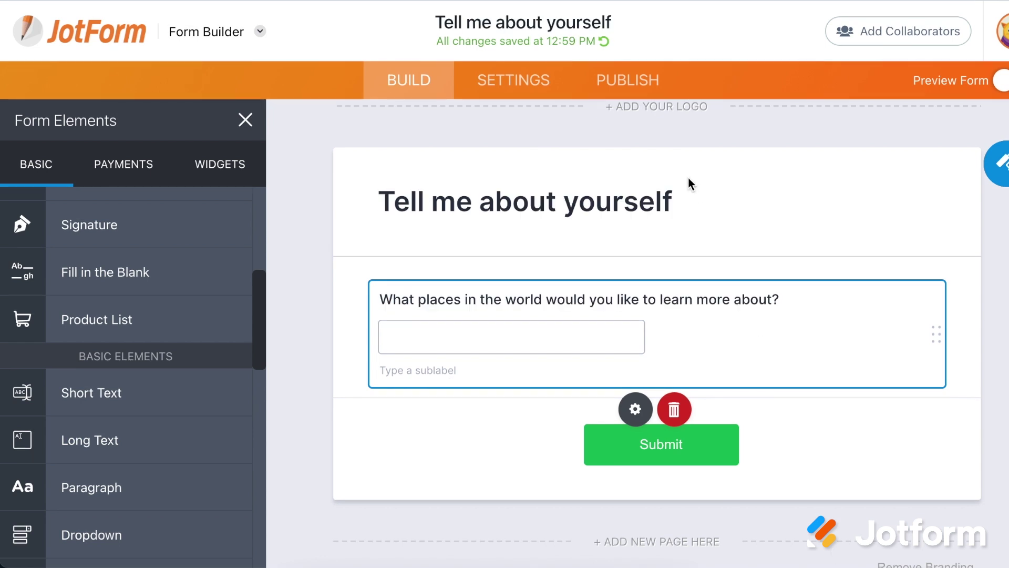
- Add a Multiple Choice element below the first question and reuse its text "What places in the world would you like to learn more about?"
triple_click(615, 305)
key(ctrl+c)
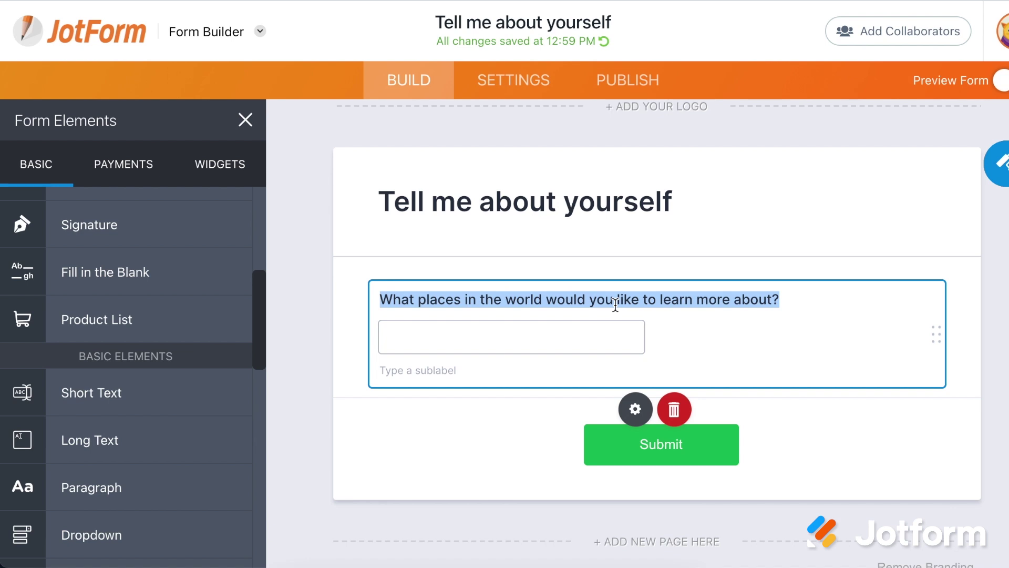
click(514, 336)
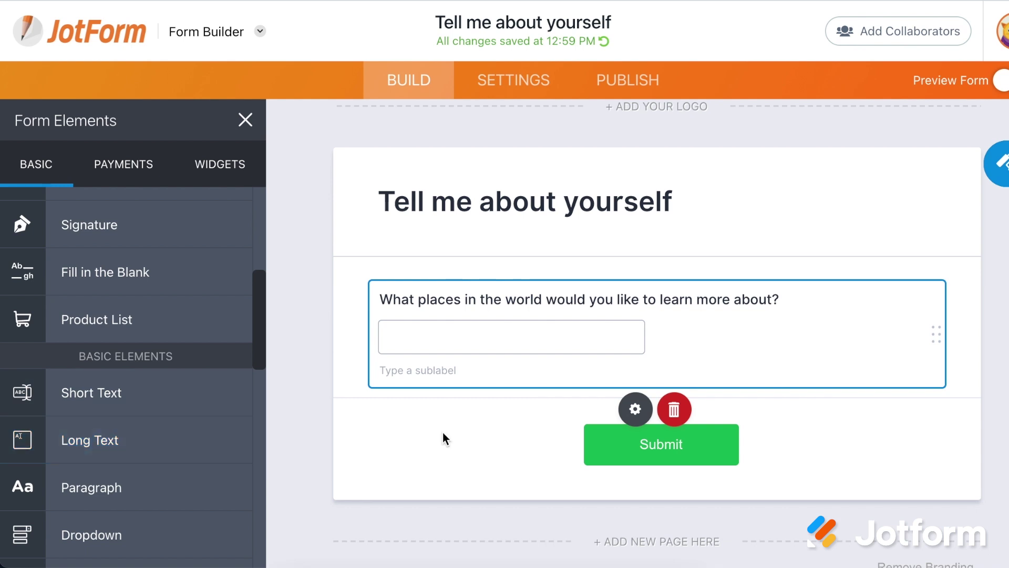
scroll(444, 437, down, 2)
scroll(444, 438, down, 1)
scroll(146, 436, down, 2)
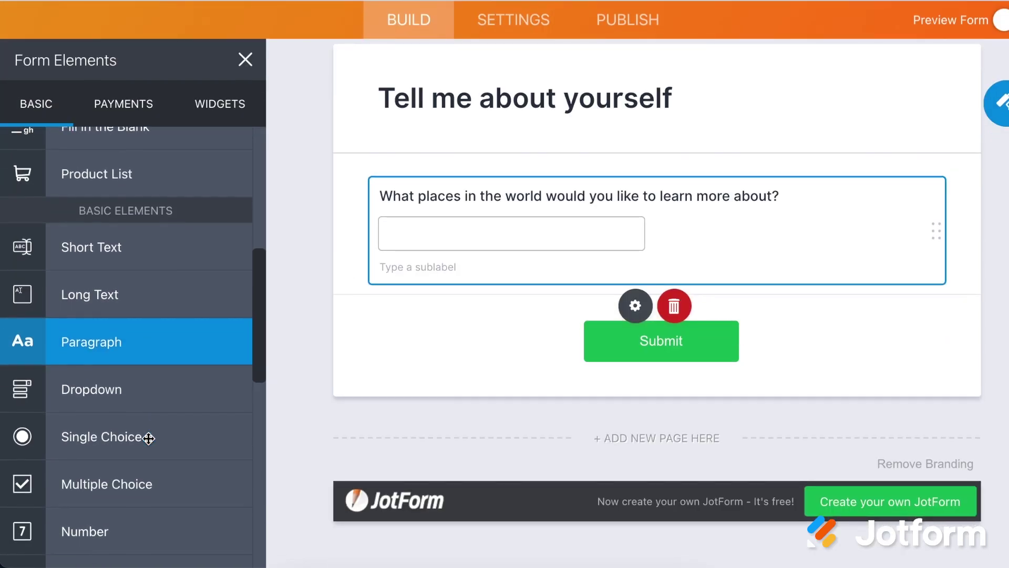
click(92, 488)
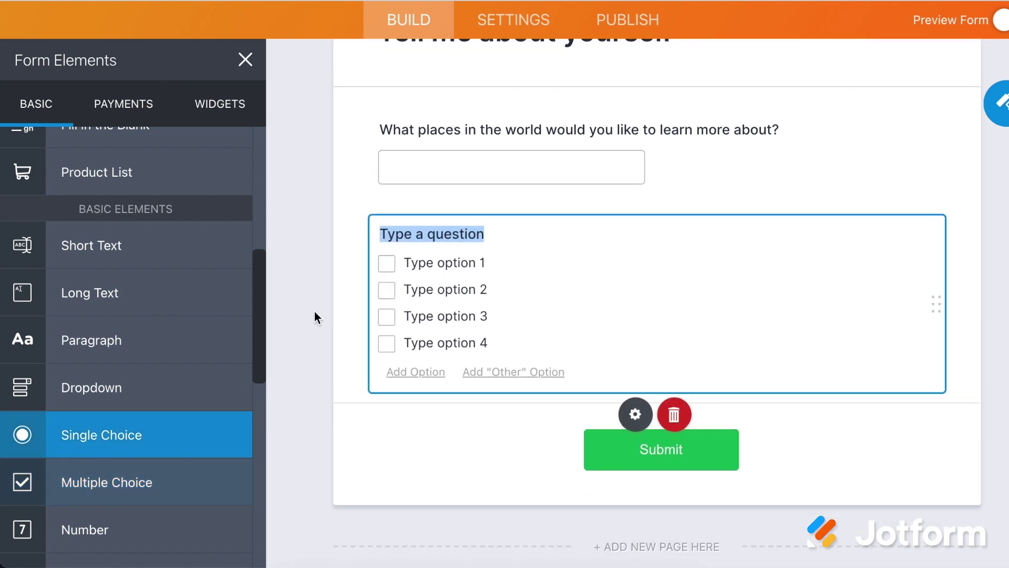
key(ctrl+v)
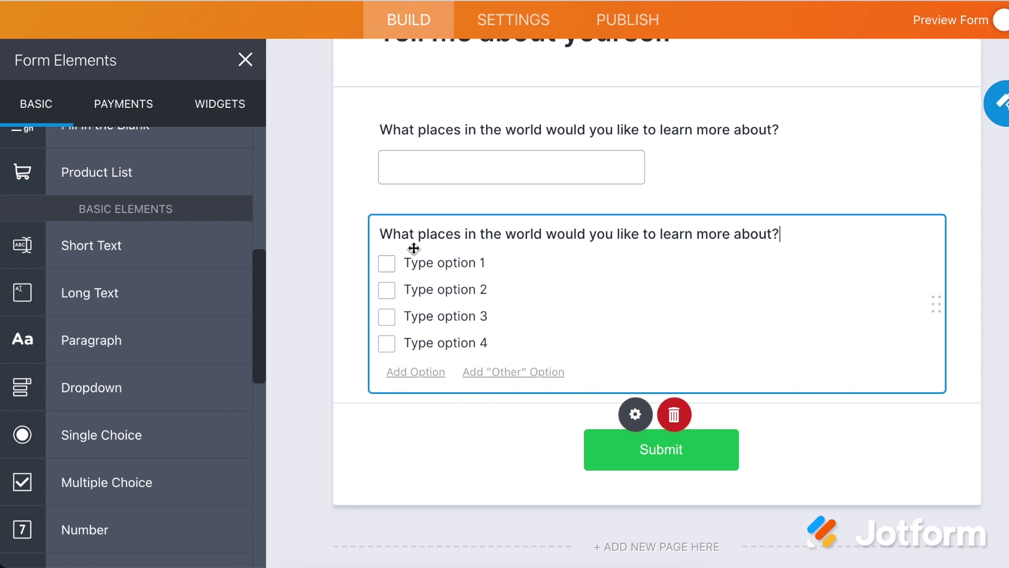
- Set the multiple-choice options to Peru, Alaska, Cairo and New York City, and add an "Other" option
click(413, 265)
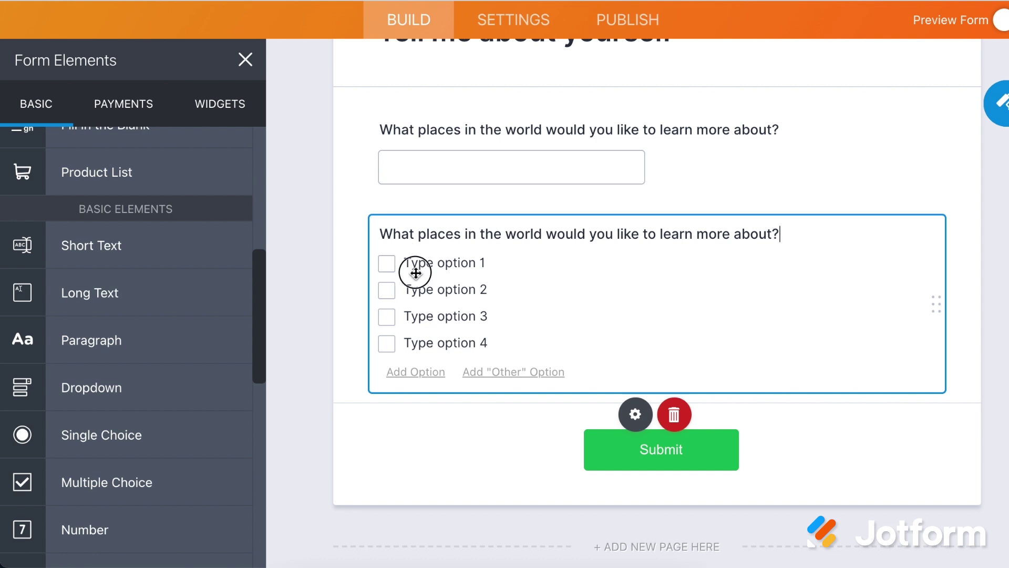
text(Peru)
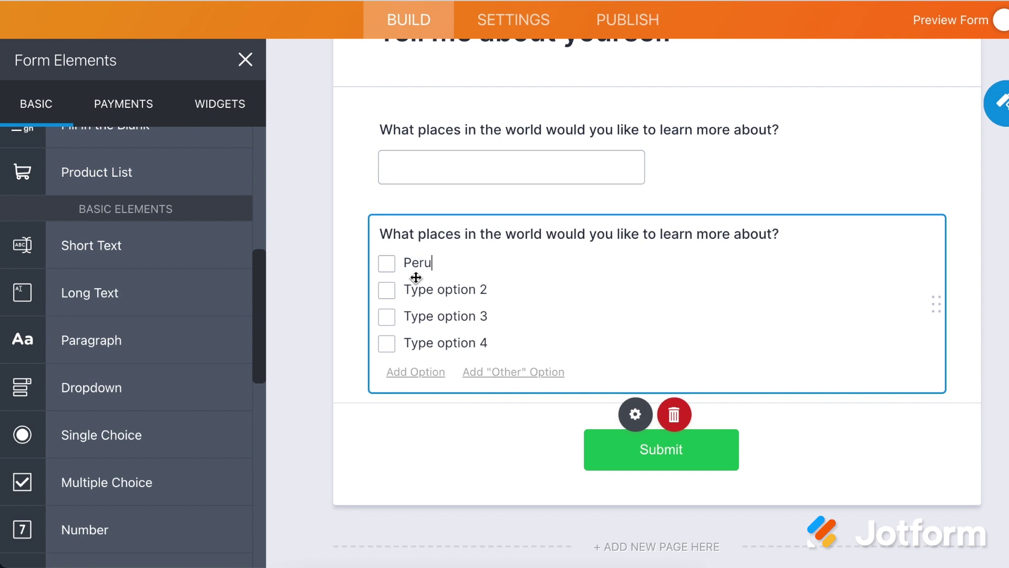
click(414, 289)
text(Alaska)
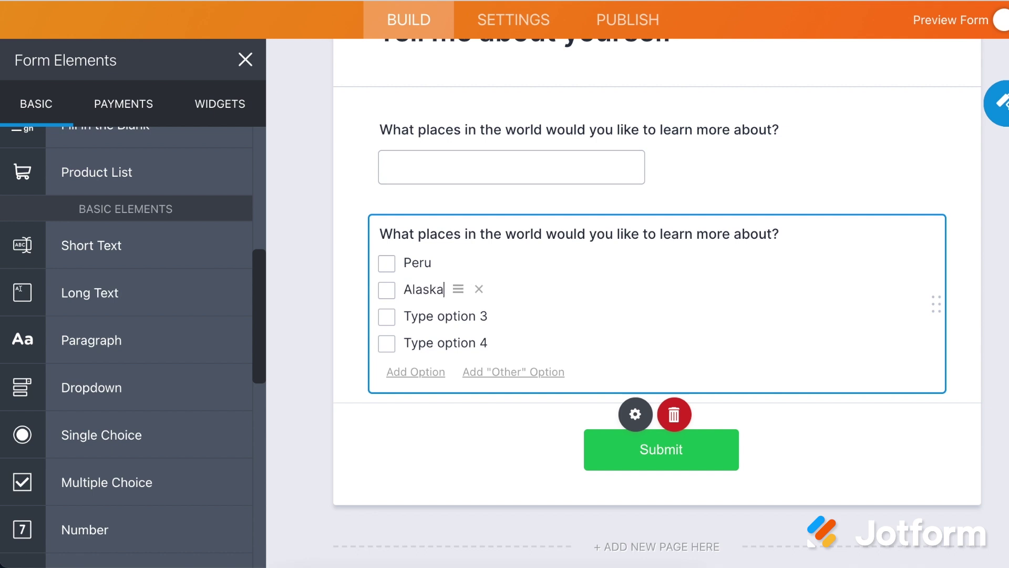
click(429, 315)
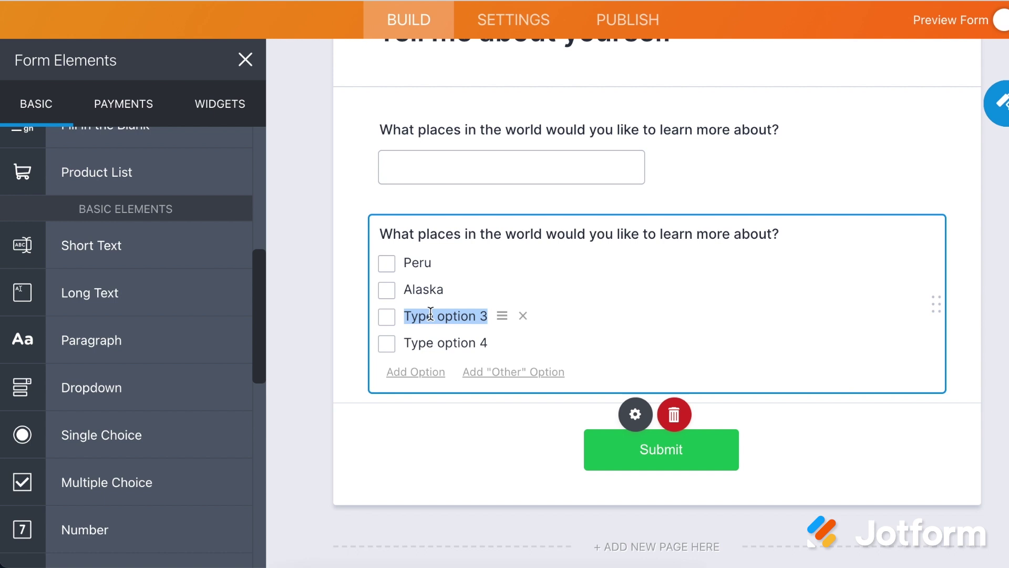
text(Cairo)
click(440, 344)
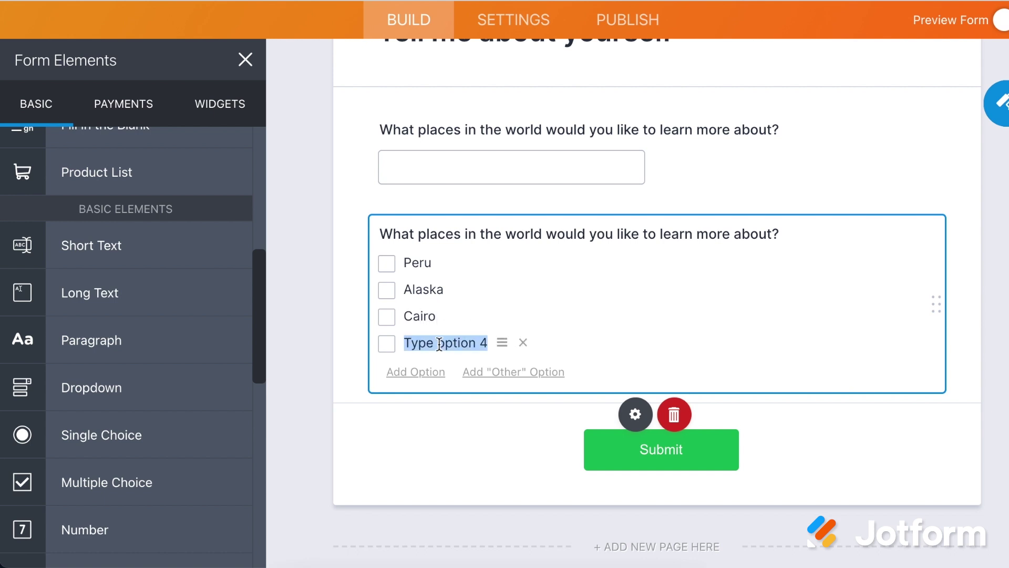
text(New York City)
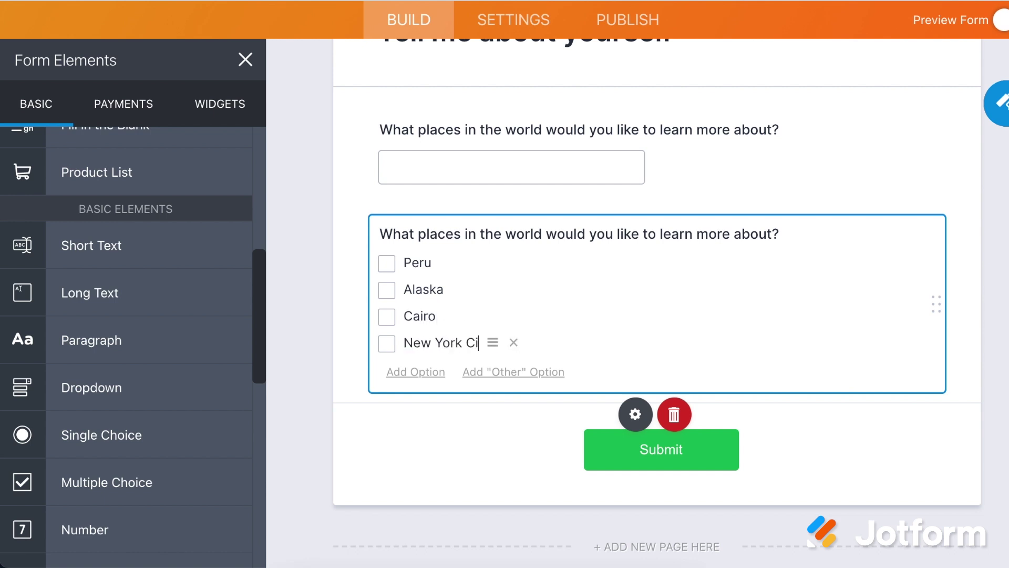
click(478, 372)
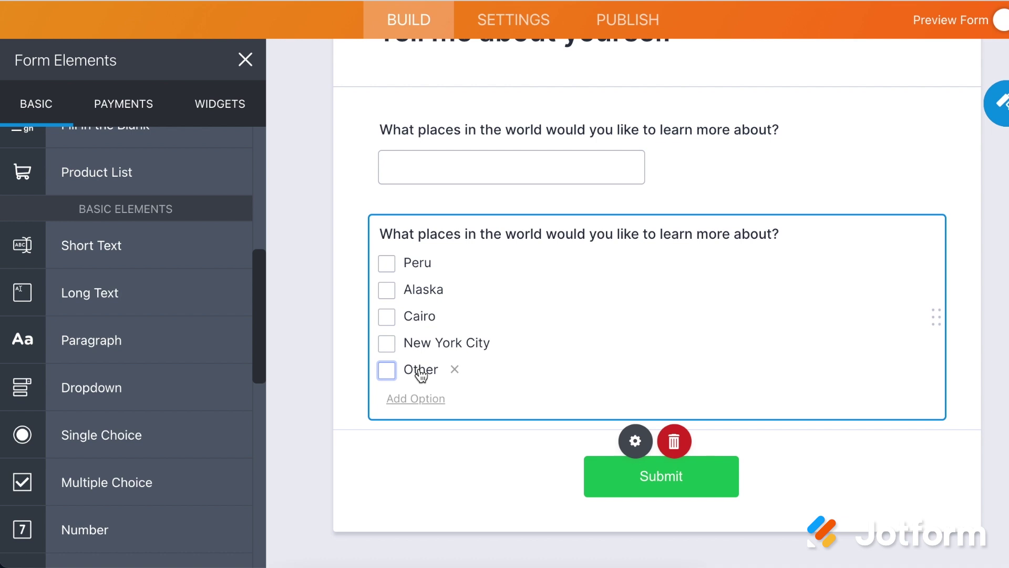
scroll(560, 318, up, 2)
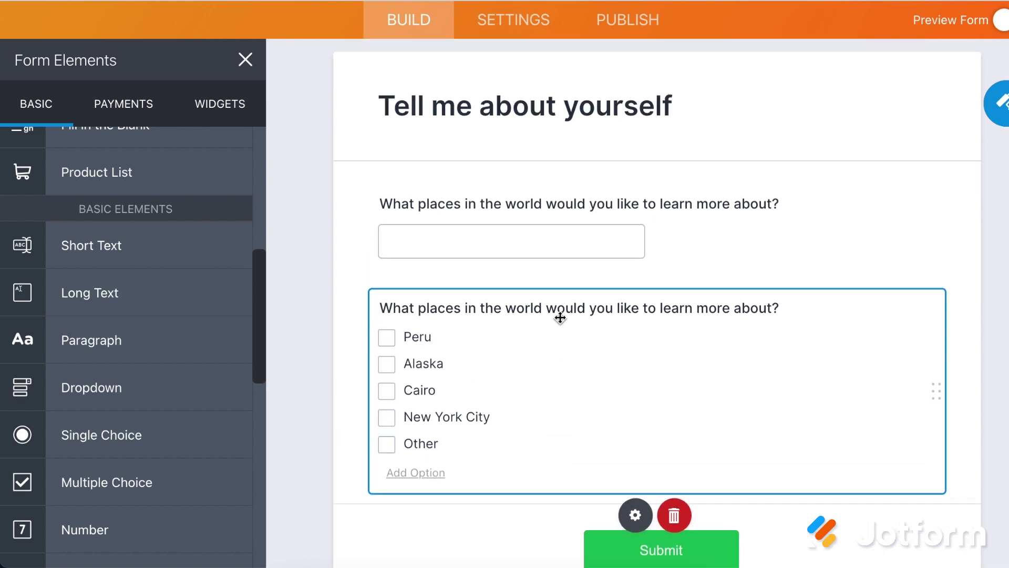